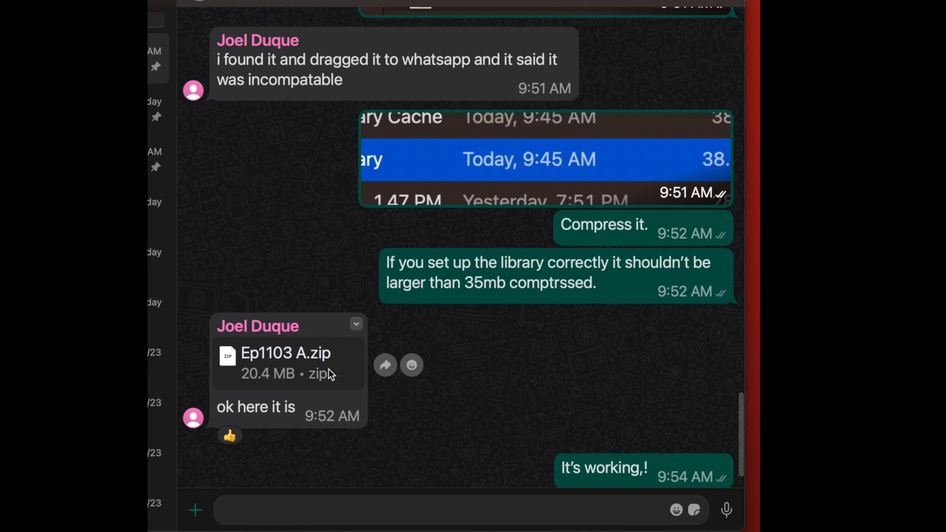
- Save the Ep1103 A.zip attachment from the chat to Downloads again and bring up the Downloads folder in Finder
click(356, 324)
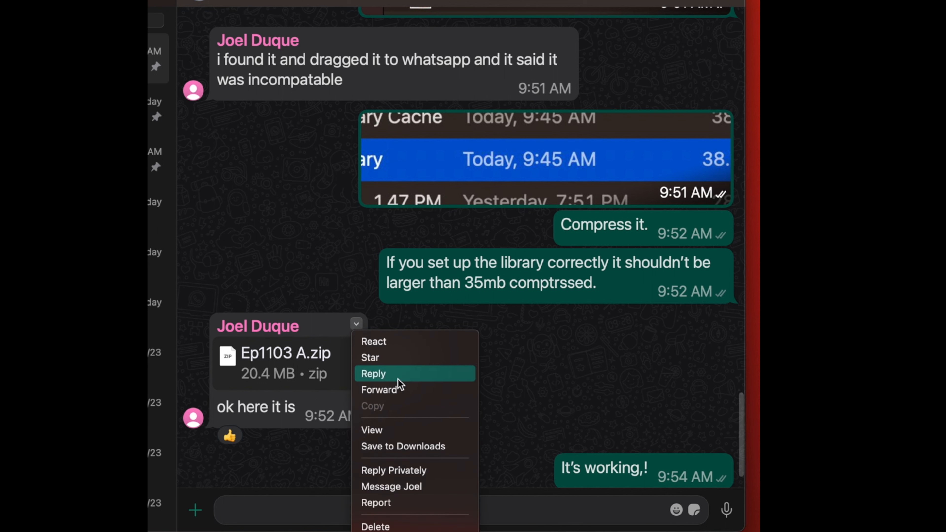
click(369, 447)
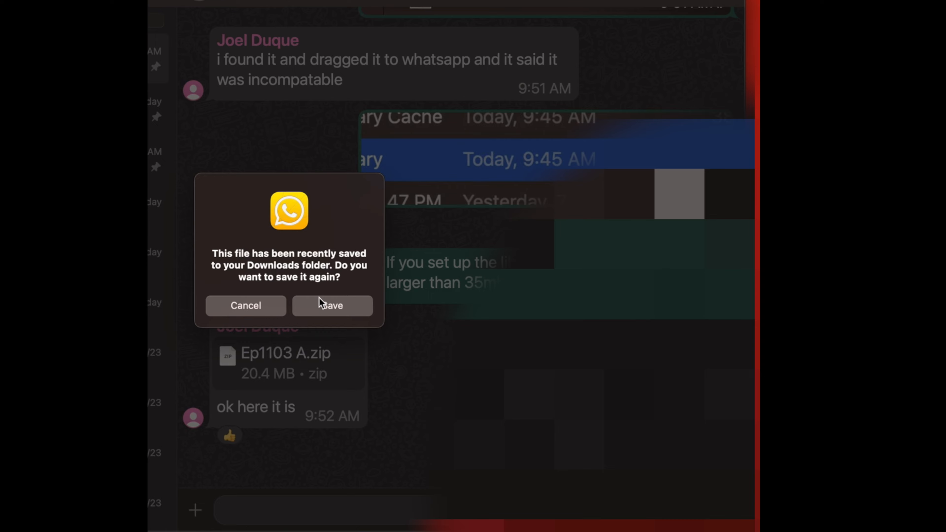
click(326, 306)
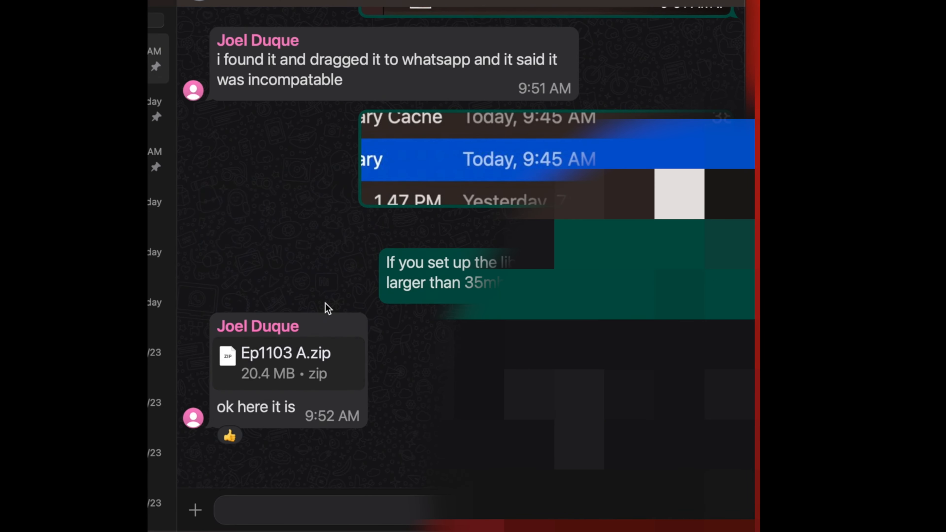
click(247, 296)
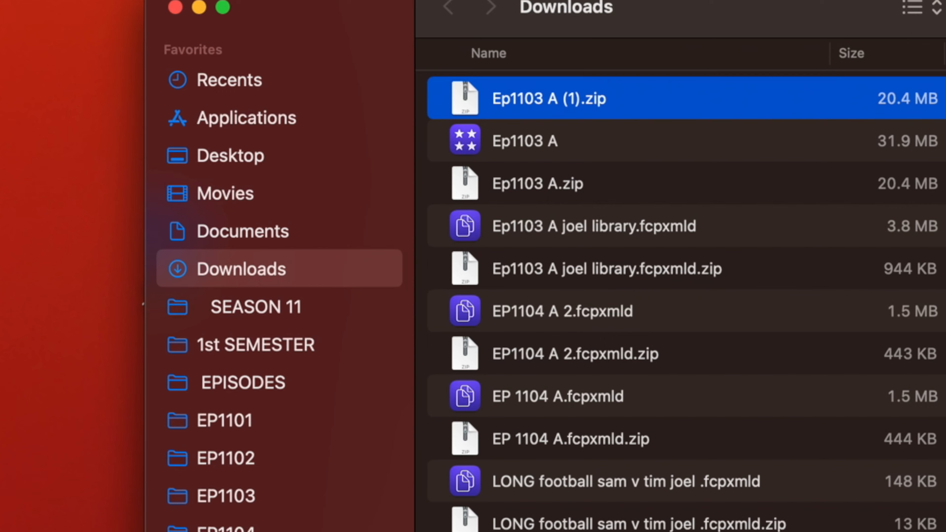
drag(669, 21, 297, 54)
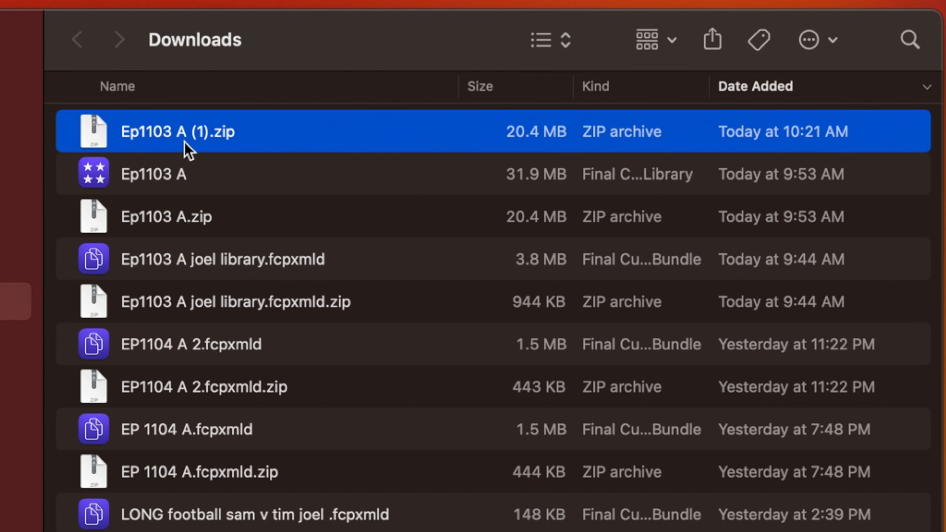
- Unpack Ep1103 A (1).zip and open the extracted Ep1103 A 2 library in Final Cut Pro
double_click(91, 130)
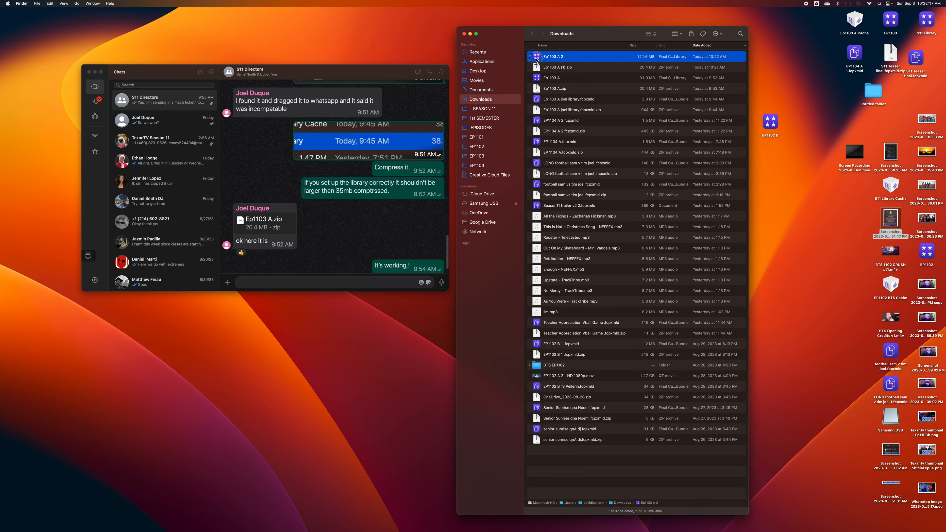
double_click(536, 58)
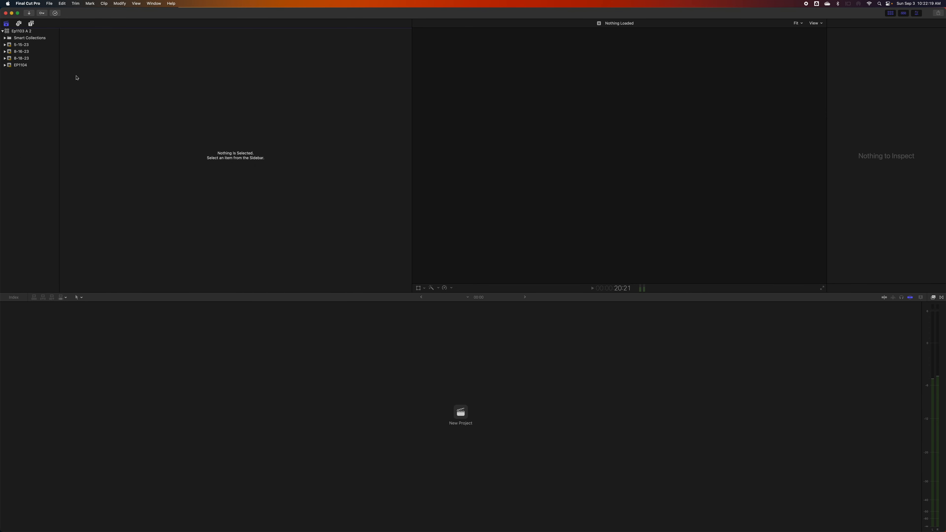
- Open the EP1104 A 1 project from the Ep1103 A 2 library in the timeline
click(15, 32)
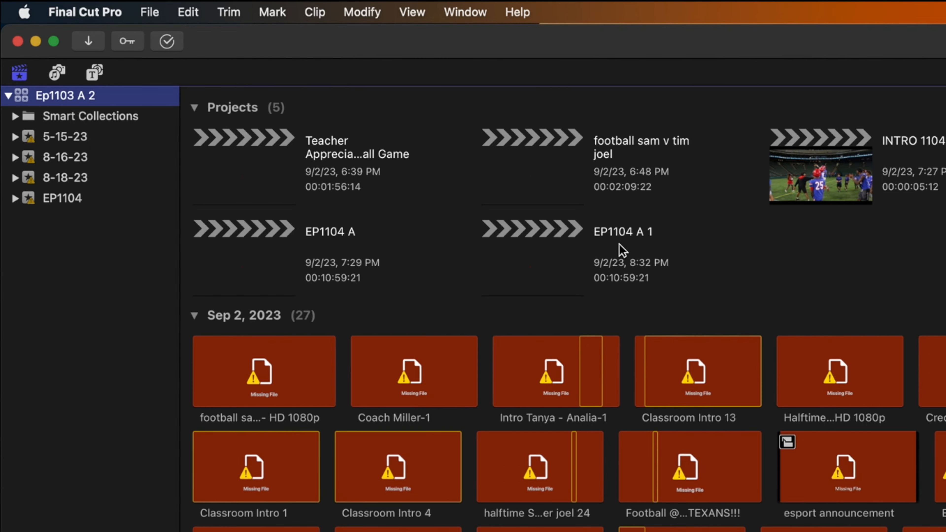
click(546, 268)
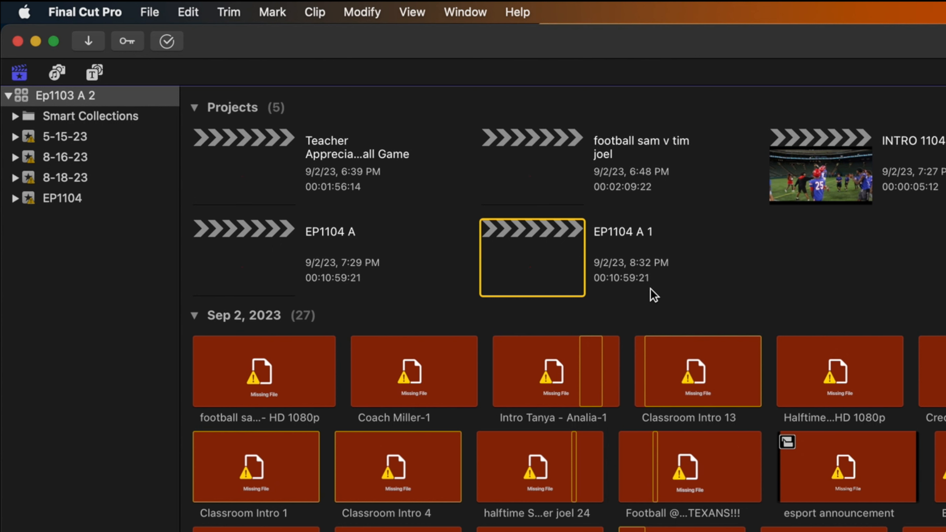
double_click(542, 261)
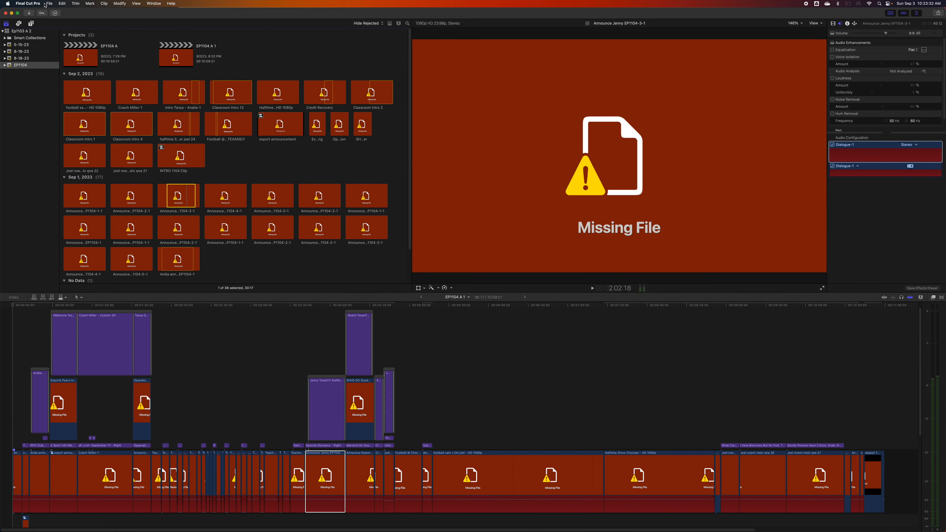
click(147, 11)
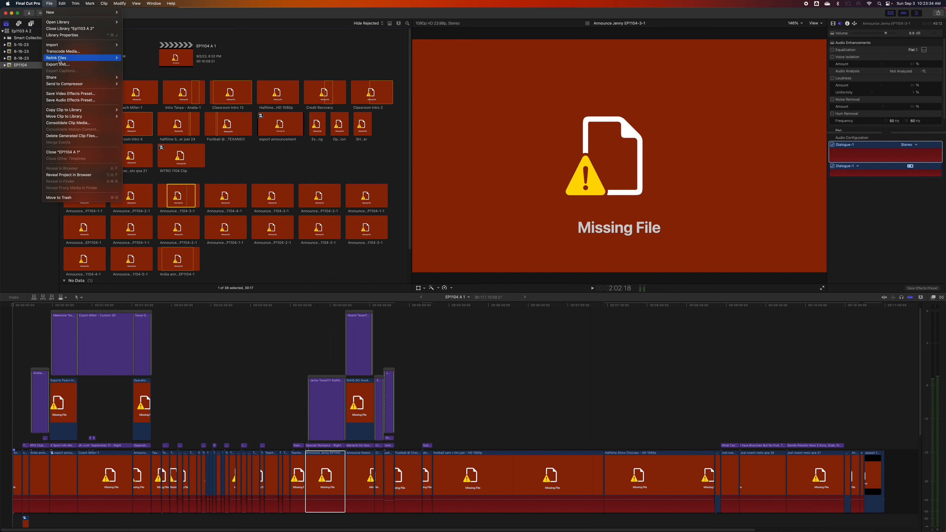
click(139, 58)
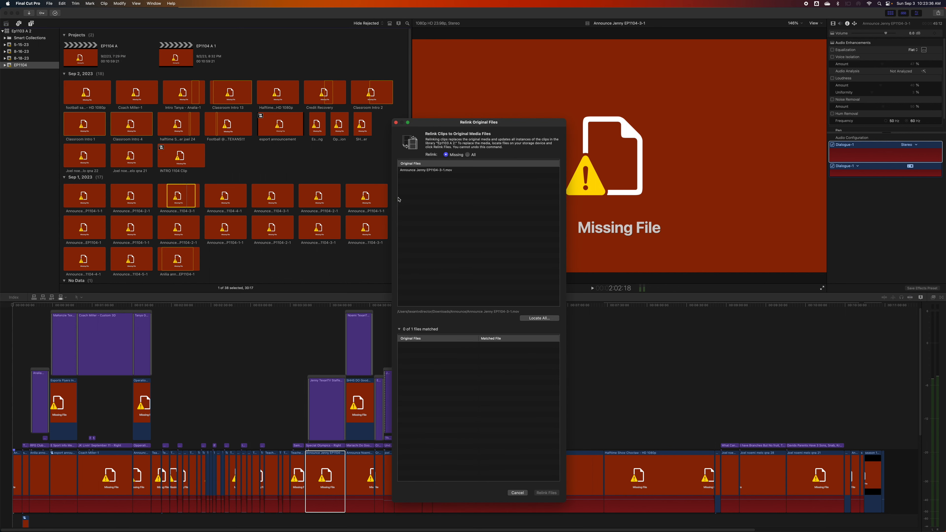
click(413, 170)
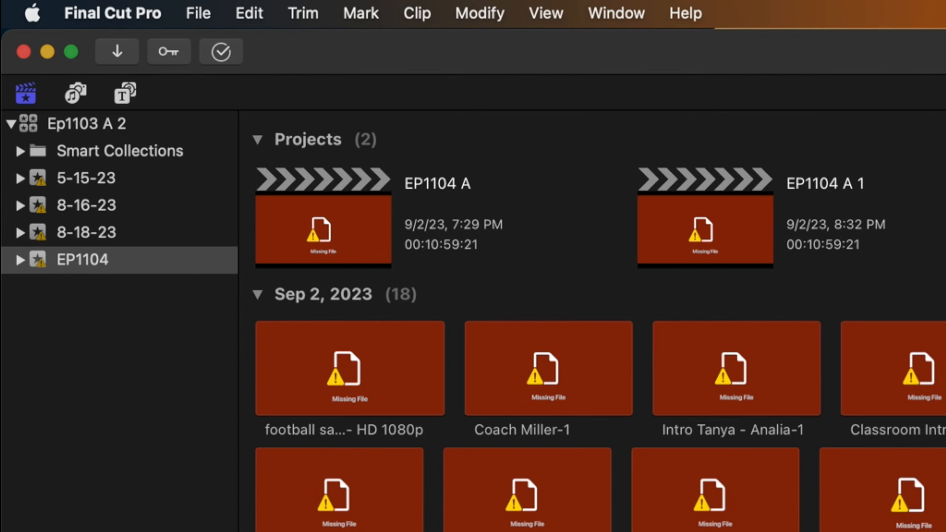
- Bring up Relink Original Files for all missing media in the EP1104 A 1 project and widen the dialog
click(197, 13)
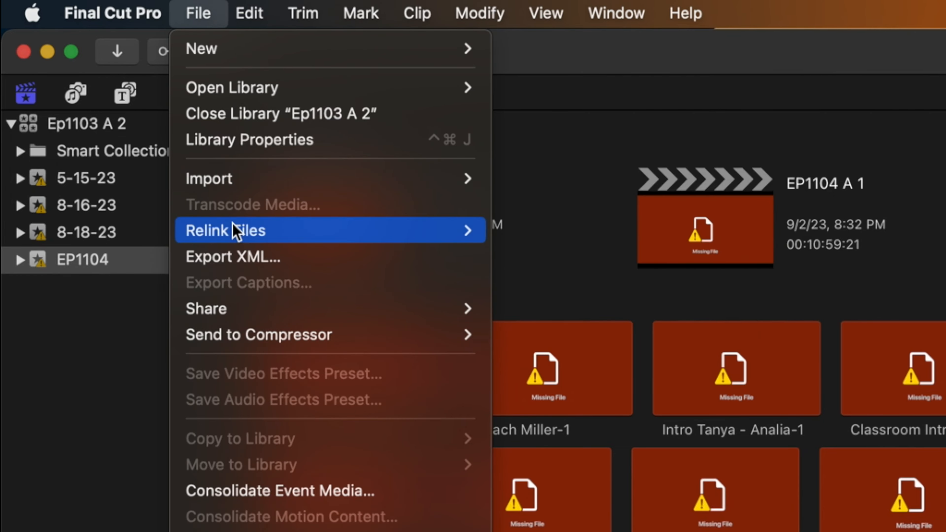
mouse_move(235, 231)
click(512, 233)
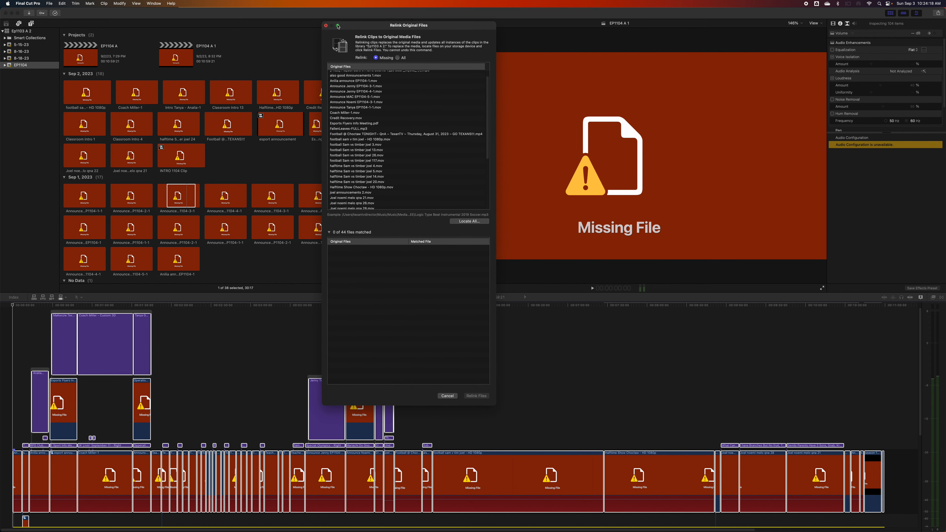
click(338, 26)
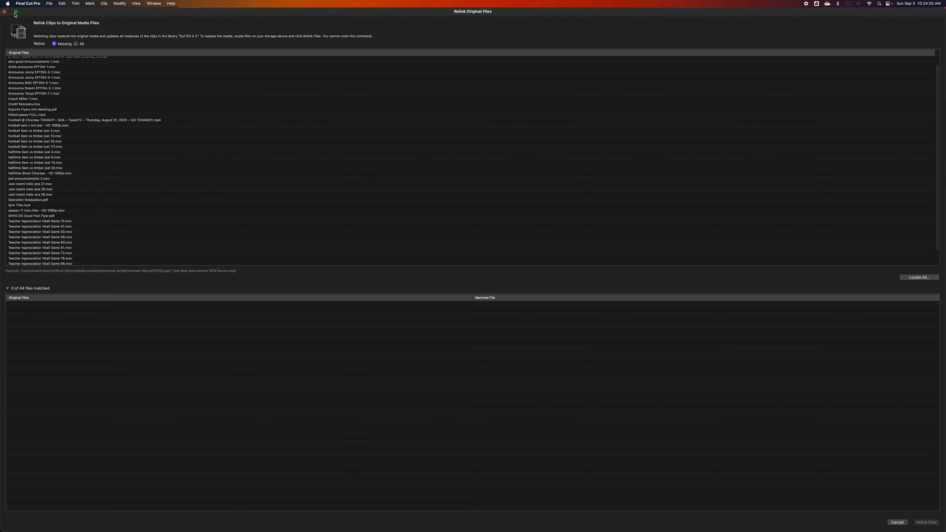
click(16, 12)
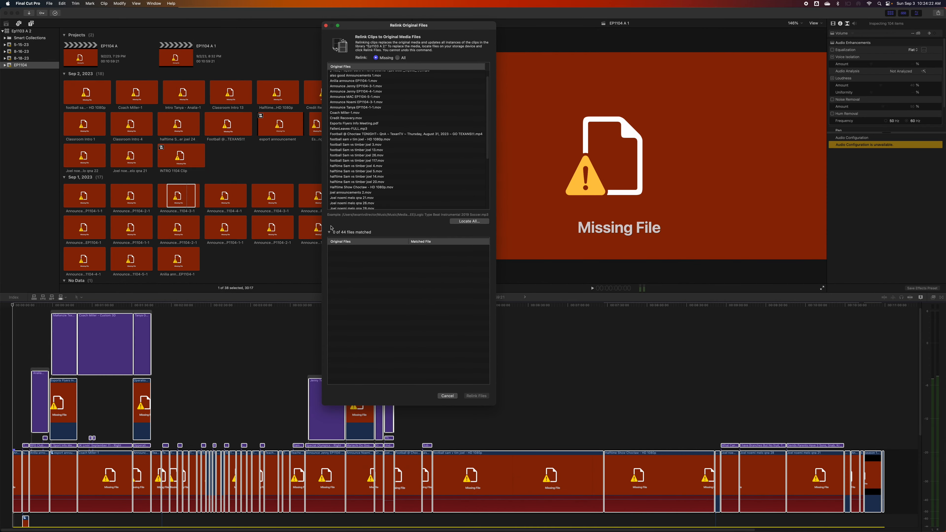
click(329, 232)
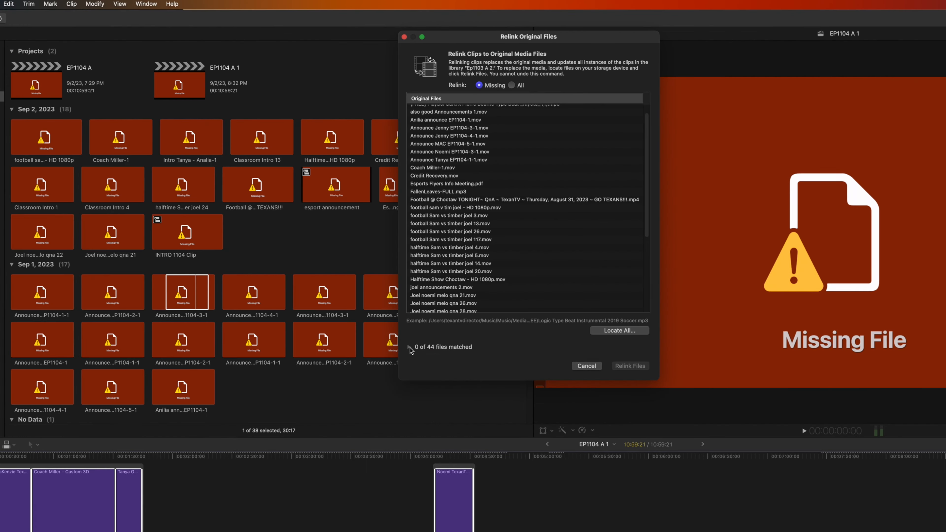
click(410, 347)
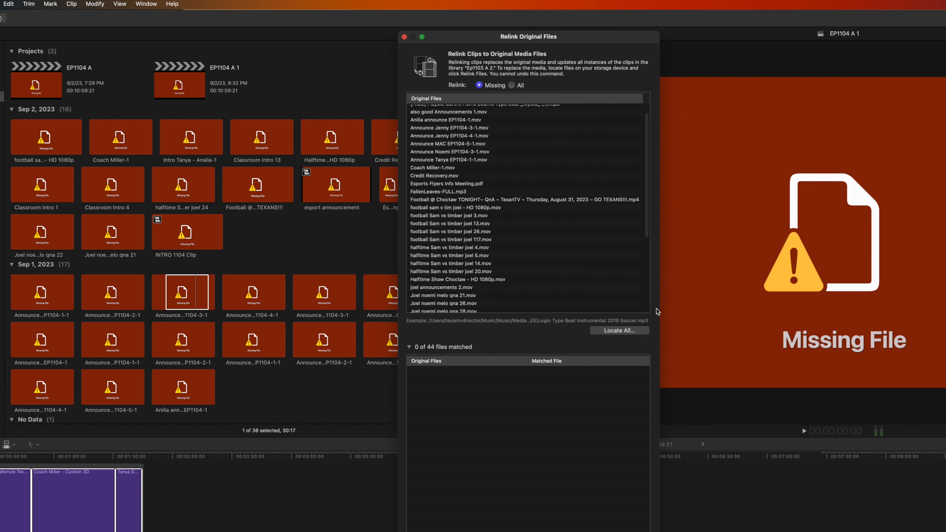
drag(659, 319, 739, 319)
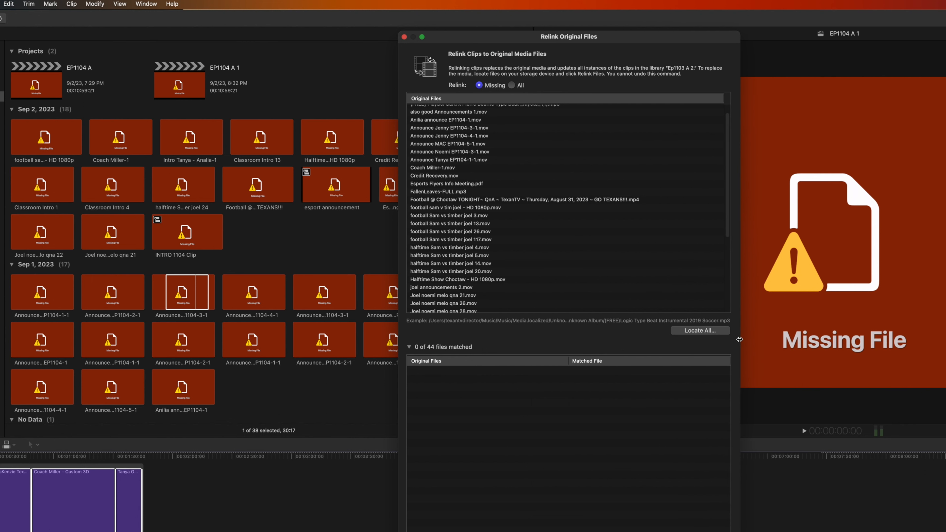
- Locate all the listed missing files in the EPISODES folder and relink the matched ones
click(572, 264)
key(super+a)
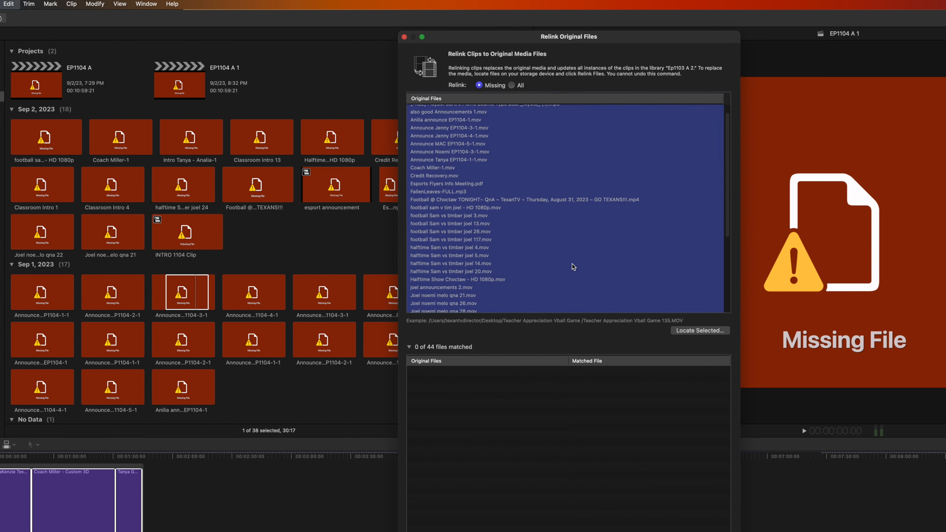
click(705, 333)
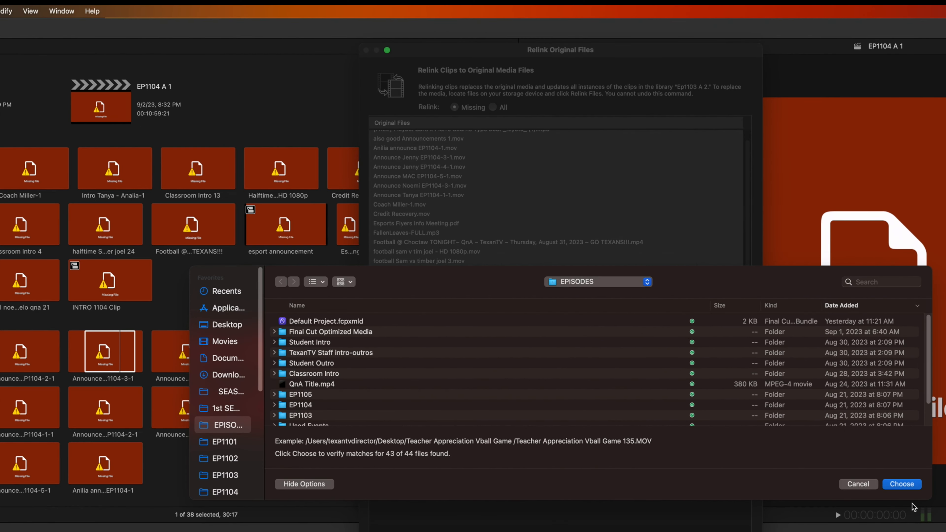
click(901, 484)
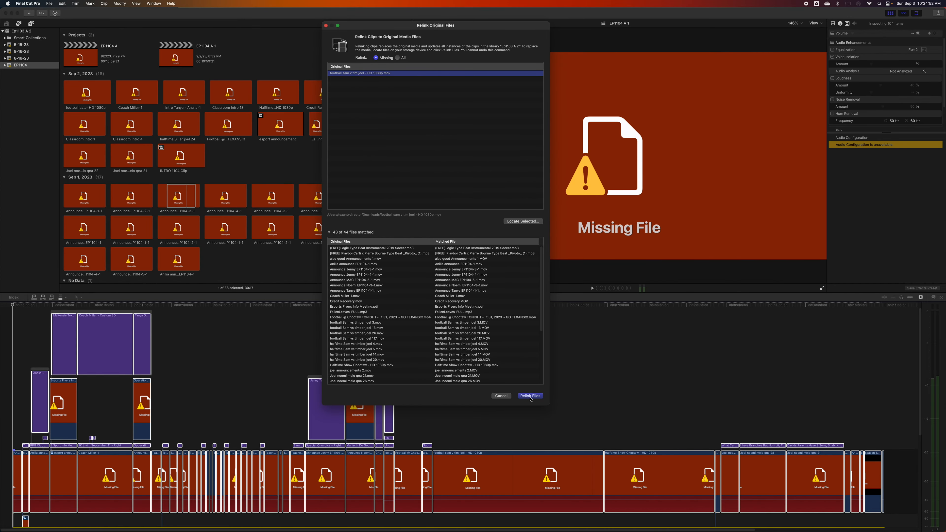
click(530, 396)
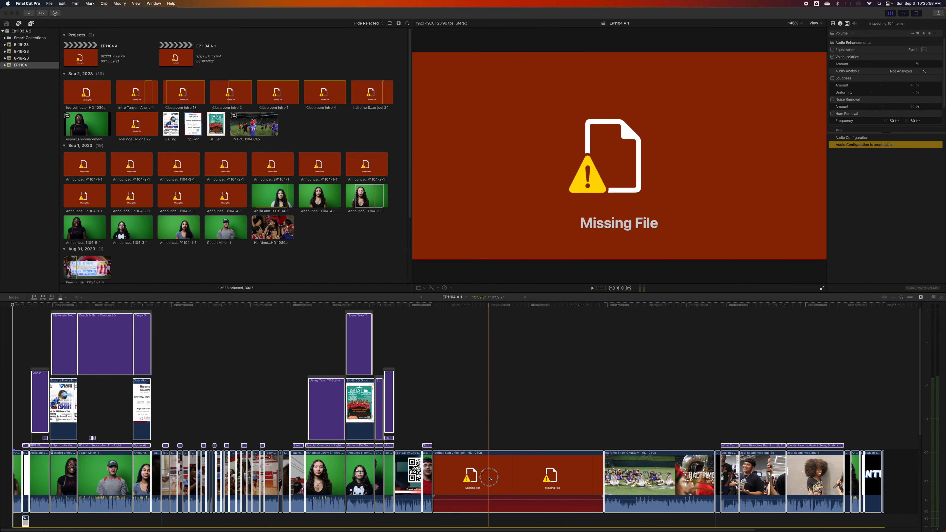
- Reveal the still-missing football clip from the timeline in the browser and select it there
click(491, 479)
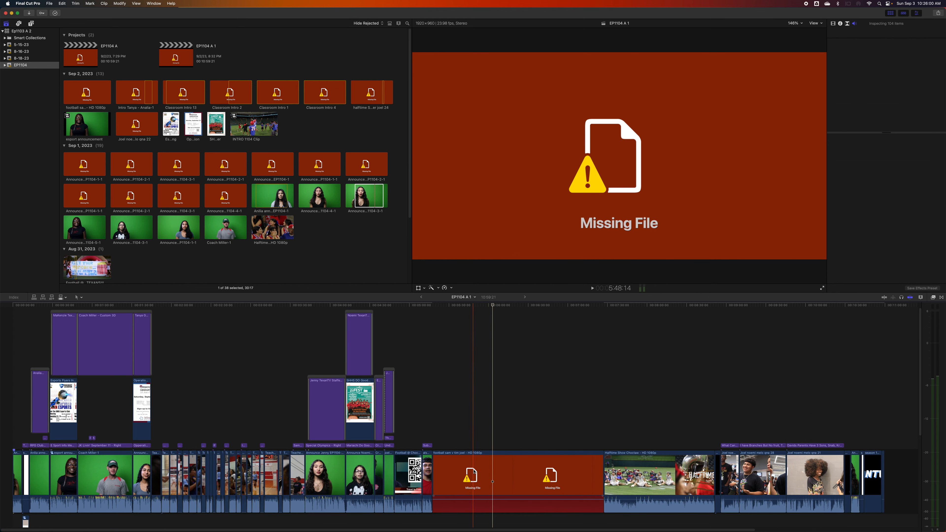
click(474, 471)
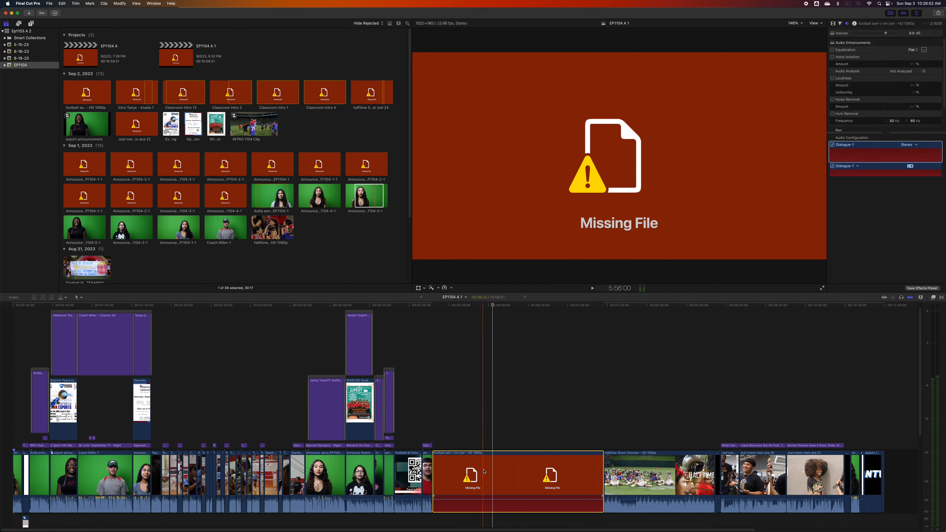
key(shift+f)
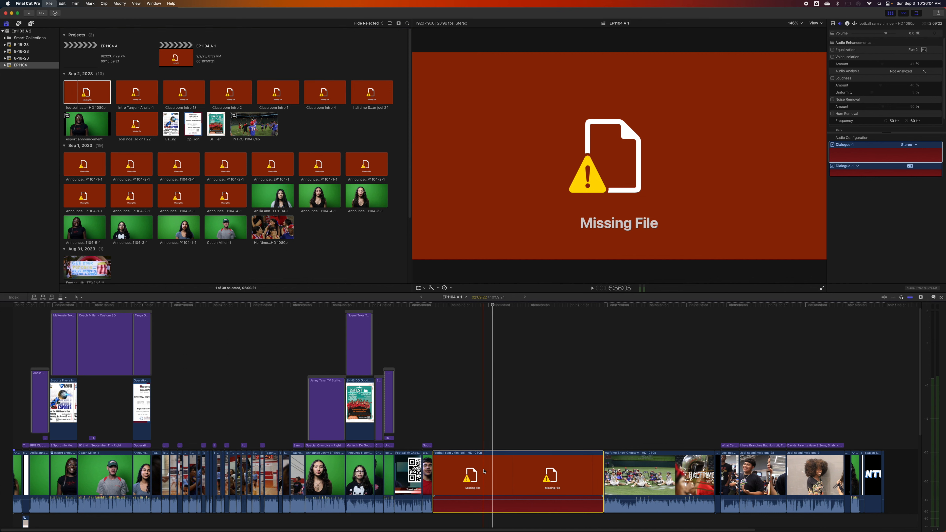
click(499, 485)
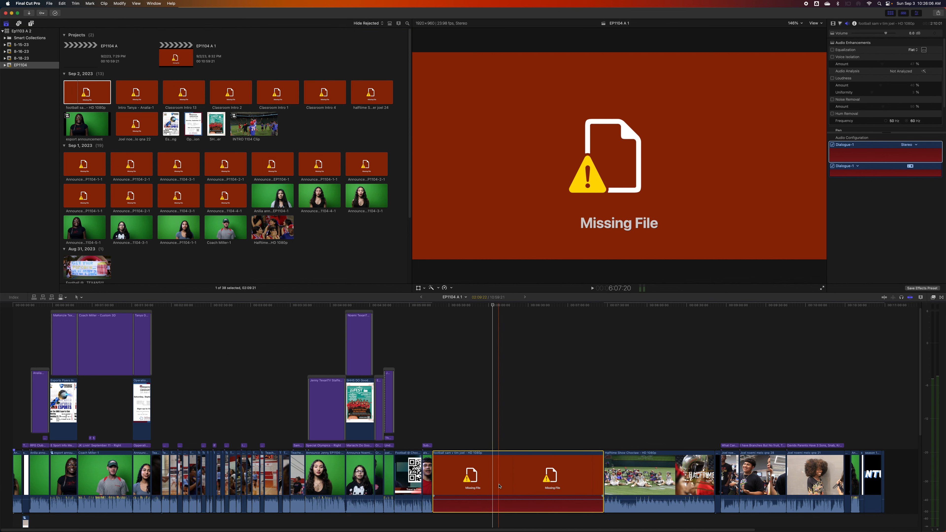
key(shift+f)
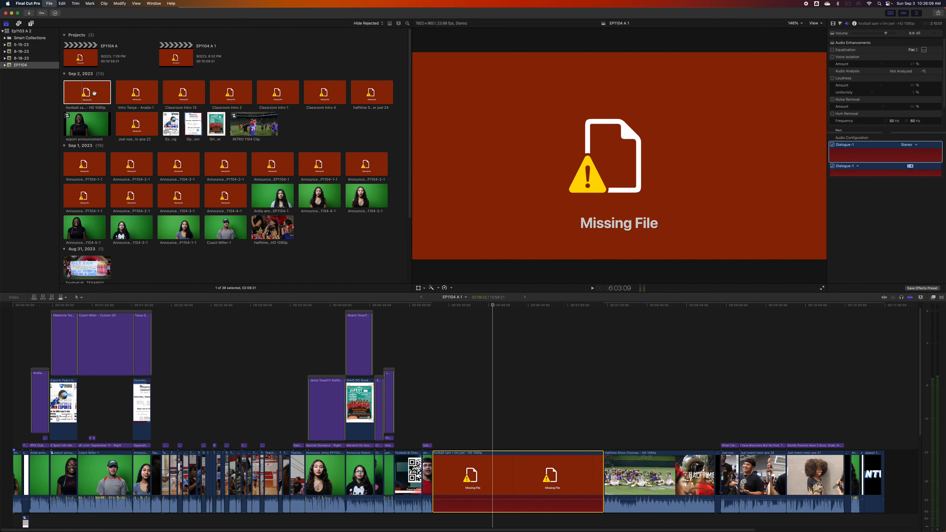
click(94, 94)
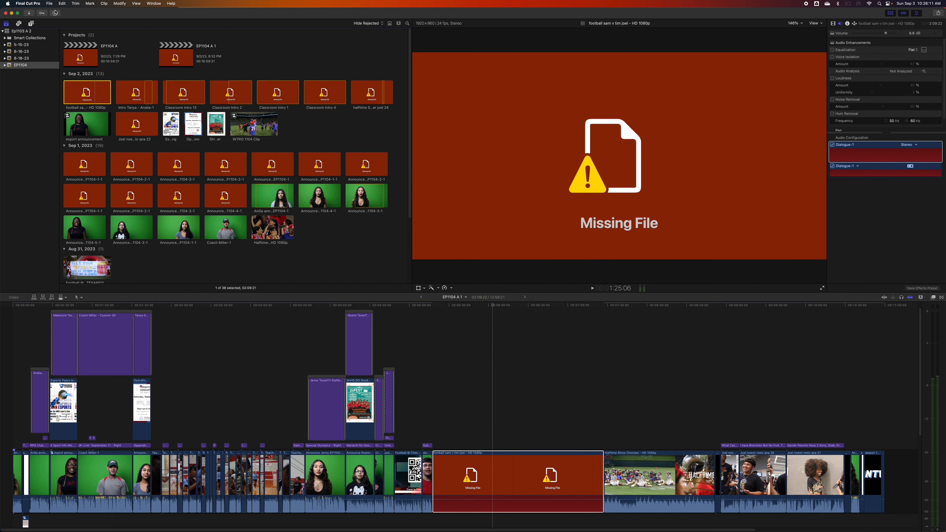
- Start relinking the selected football clip to its original media and browse for its missing file
click(49, 3)
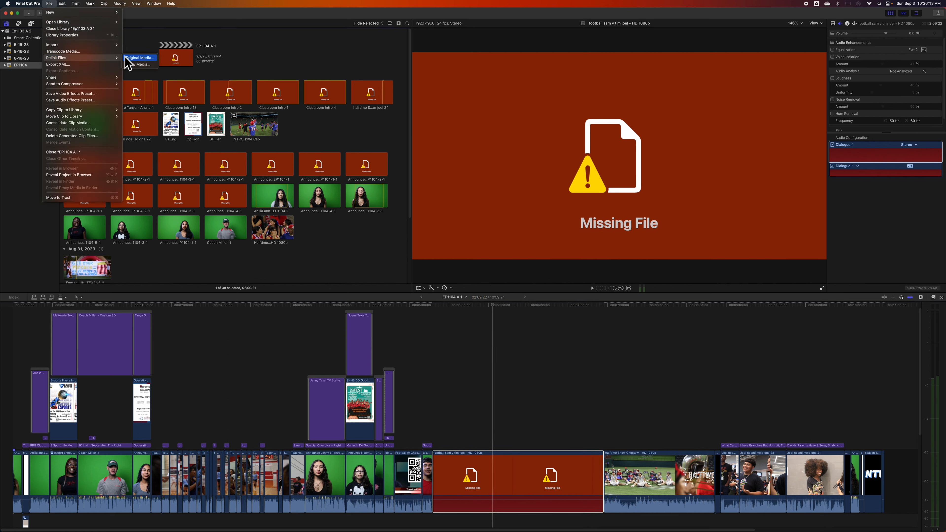
click(129, 58)
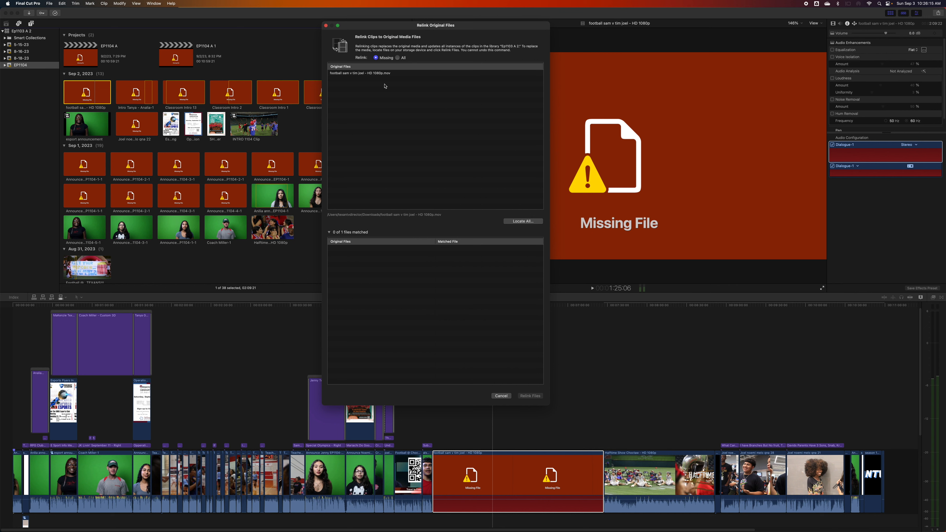
click(376, 74)
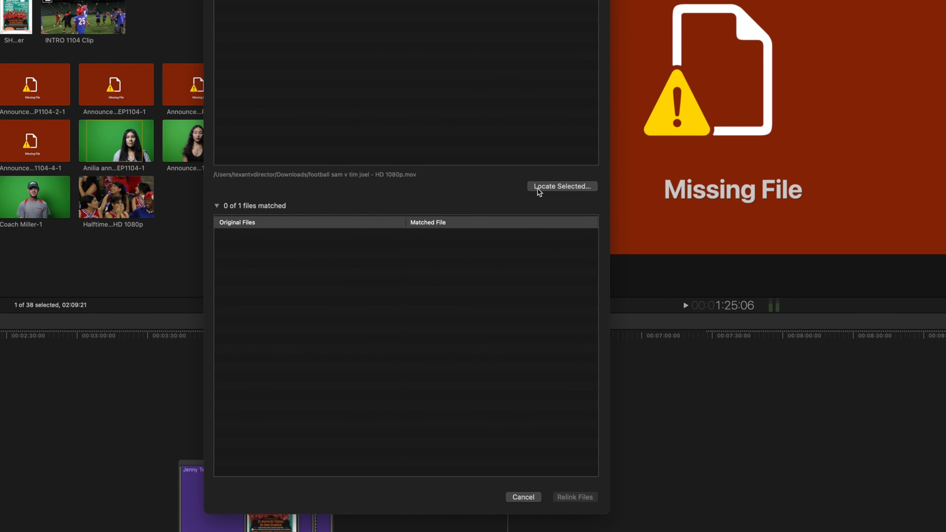
click(523, 221)
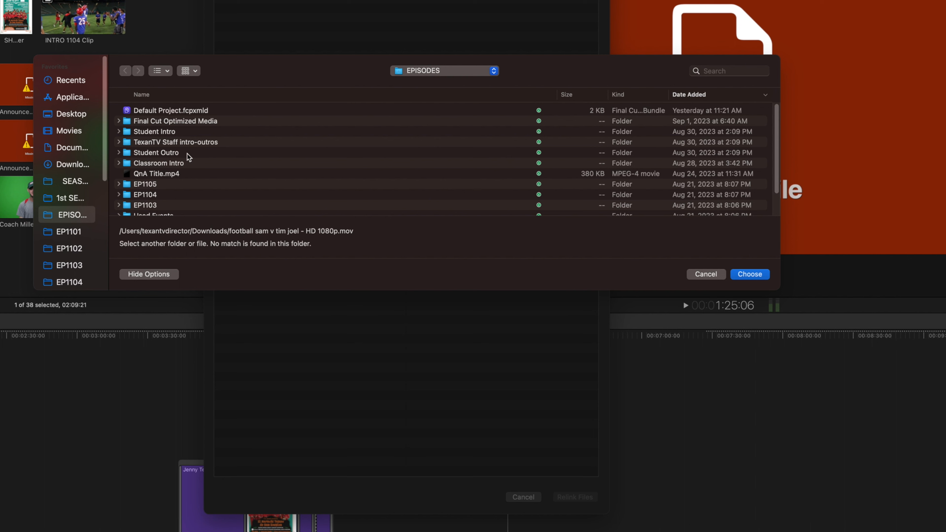
- Match the football clip to the v2 HD 1080p movie, not the LONG version, in EP1104's EXPORTED CONTENT folder and relink it
click(68, 282)
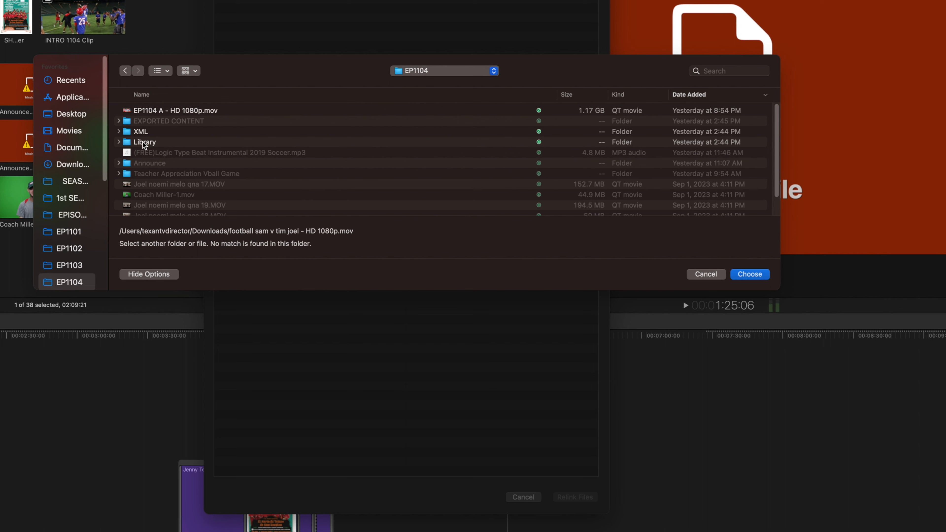
click(147, 121)
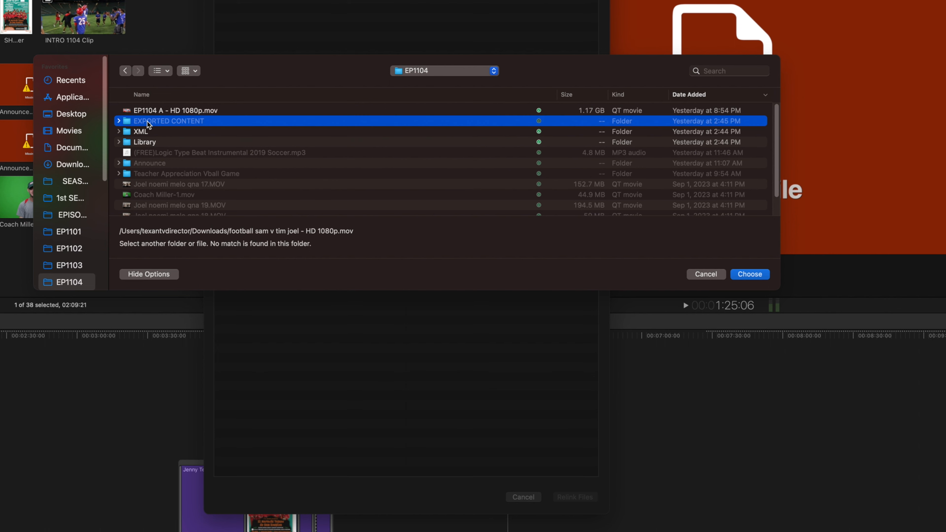
double_click(147, 121)
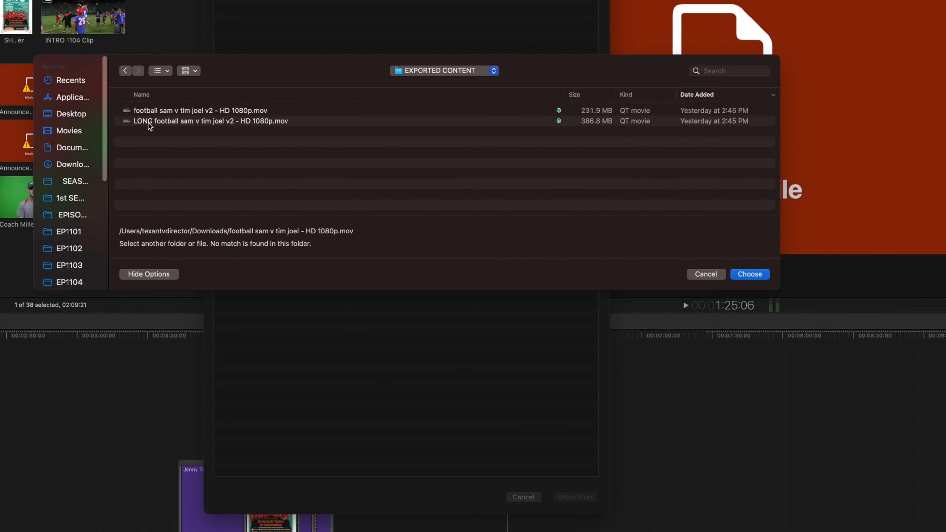
click(167, 110)
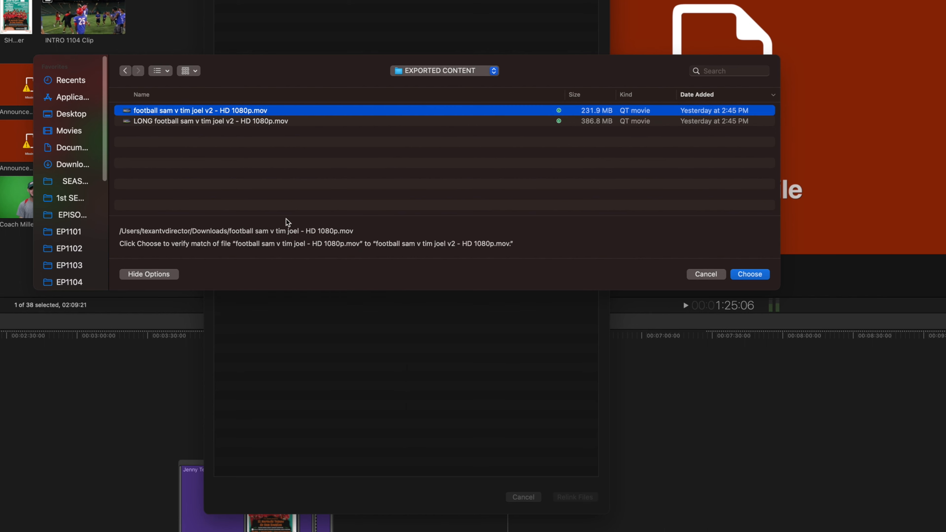
click(756, 276)
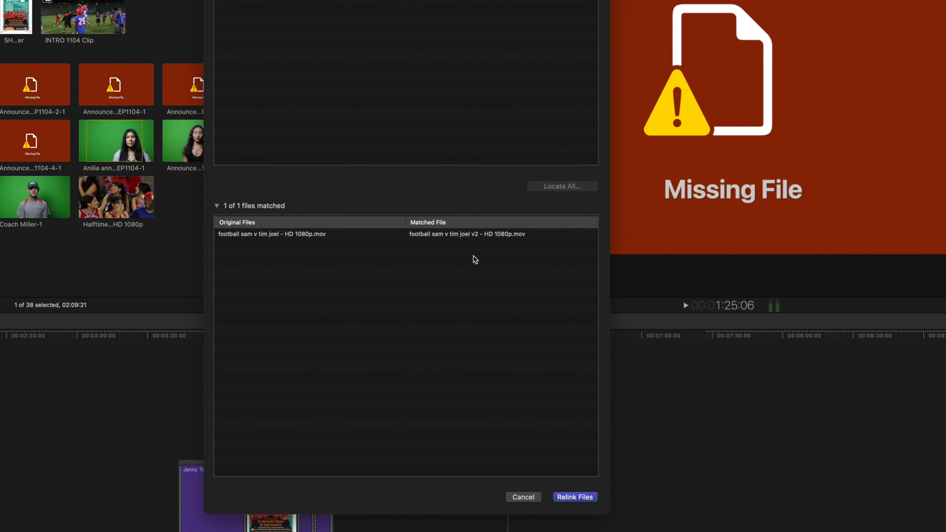
click(436, 237)
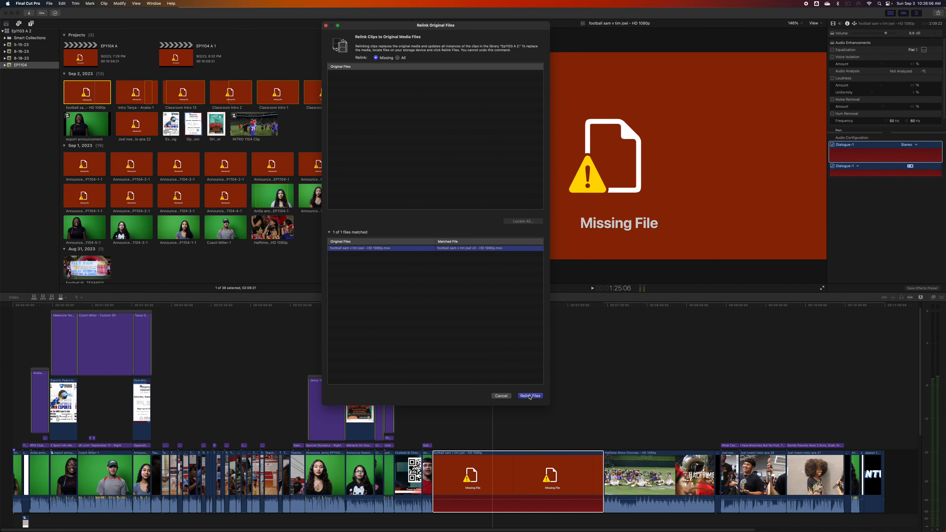
click(530, 395)
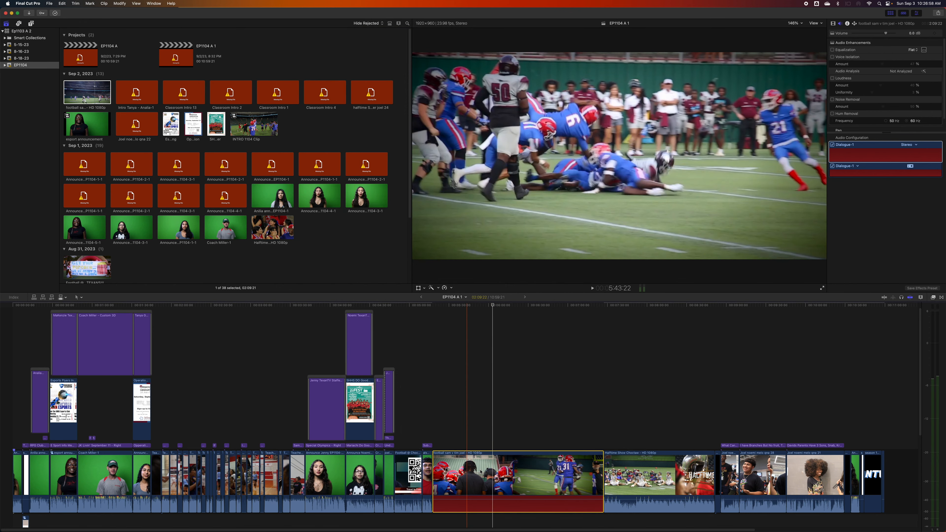